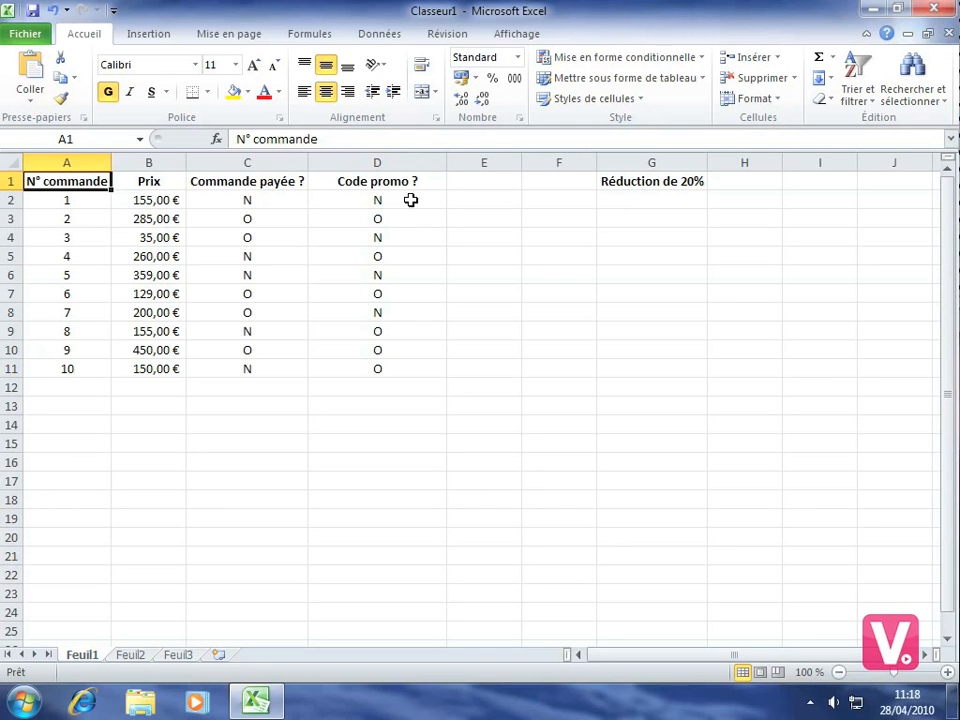
Enter the formula =SI(C2="O";"Oui";"Non") in cell G2 to test whether the order is paid
left_click(638, 200)
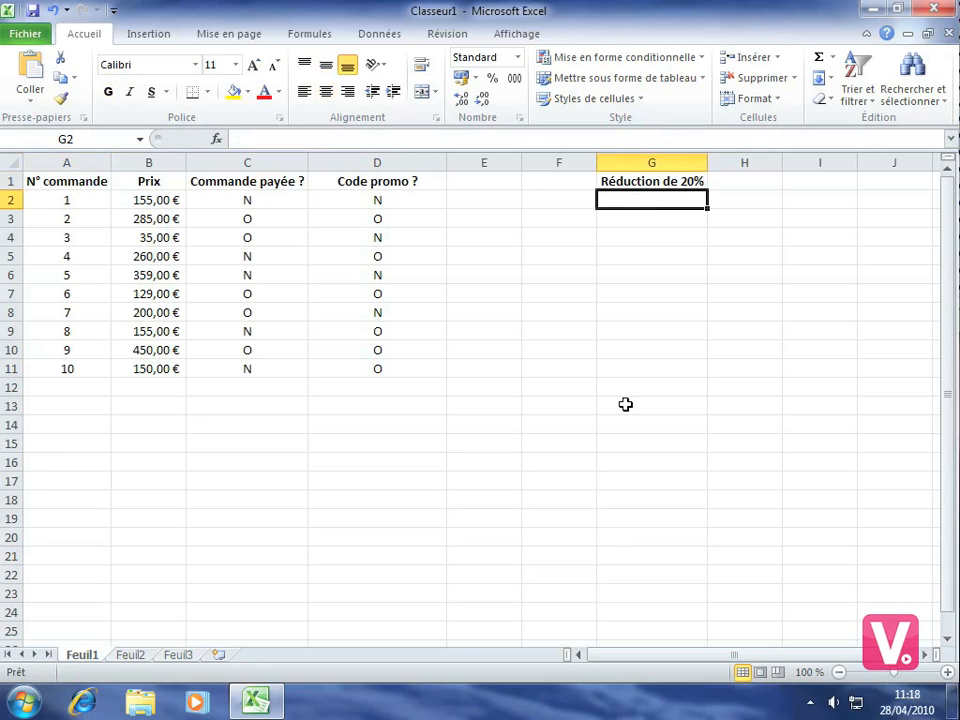
type("=")
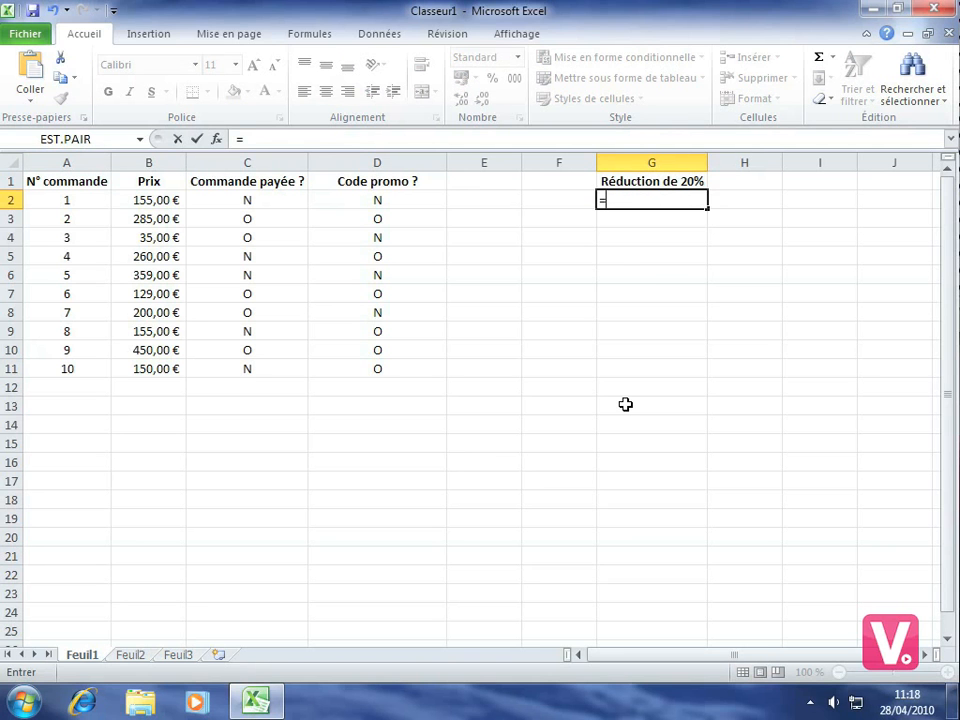
type("si")
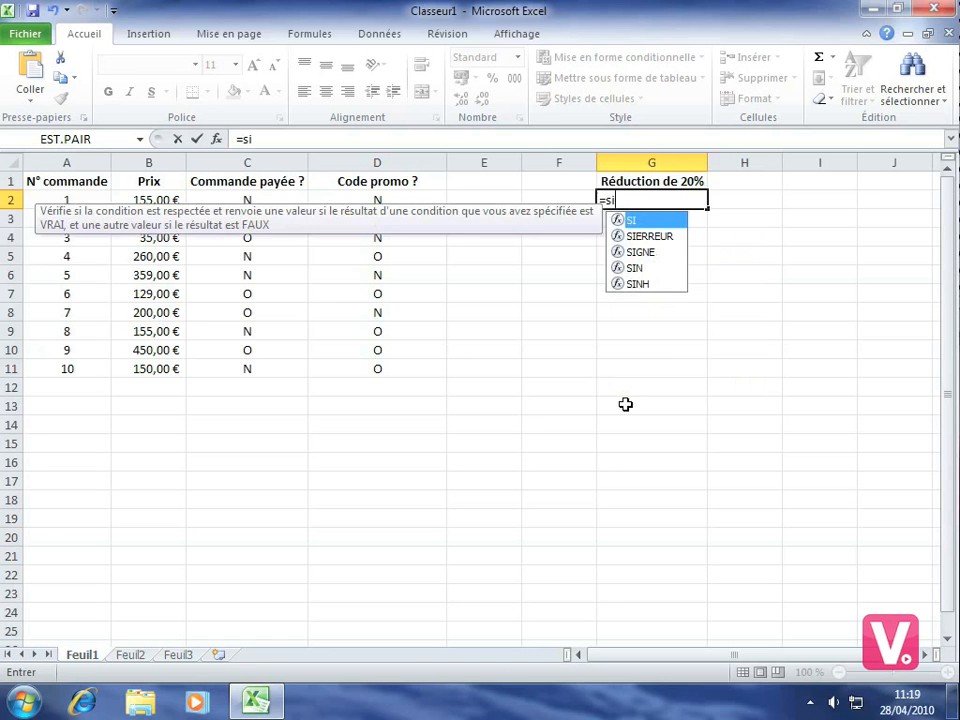
type("(")
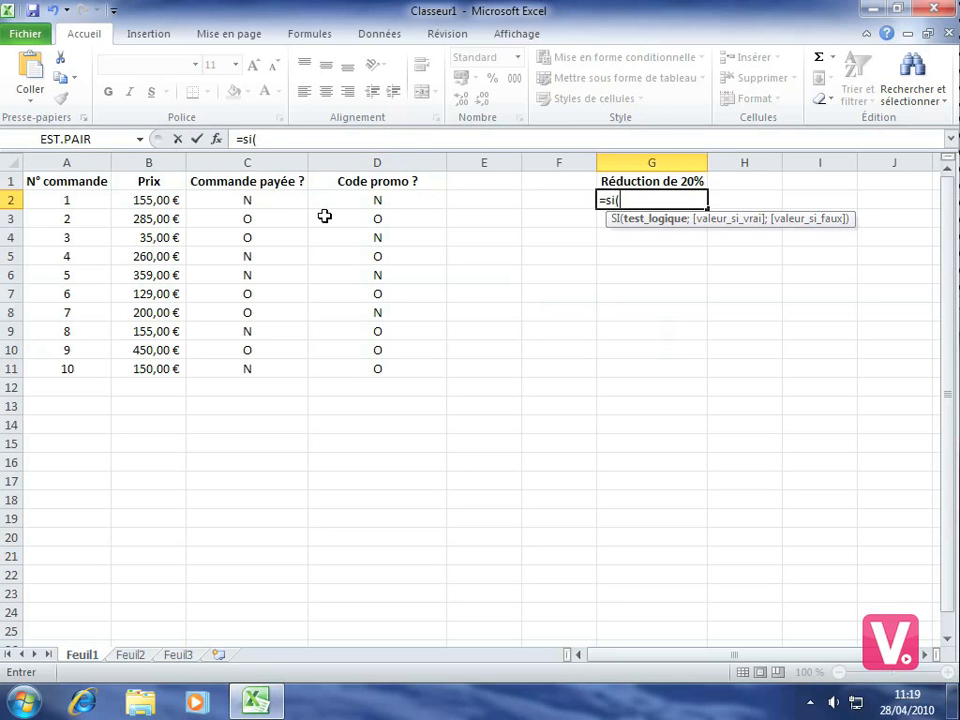
left_click(232, 199)
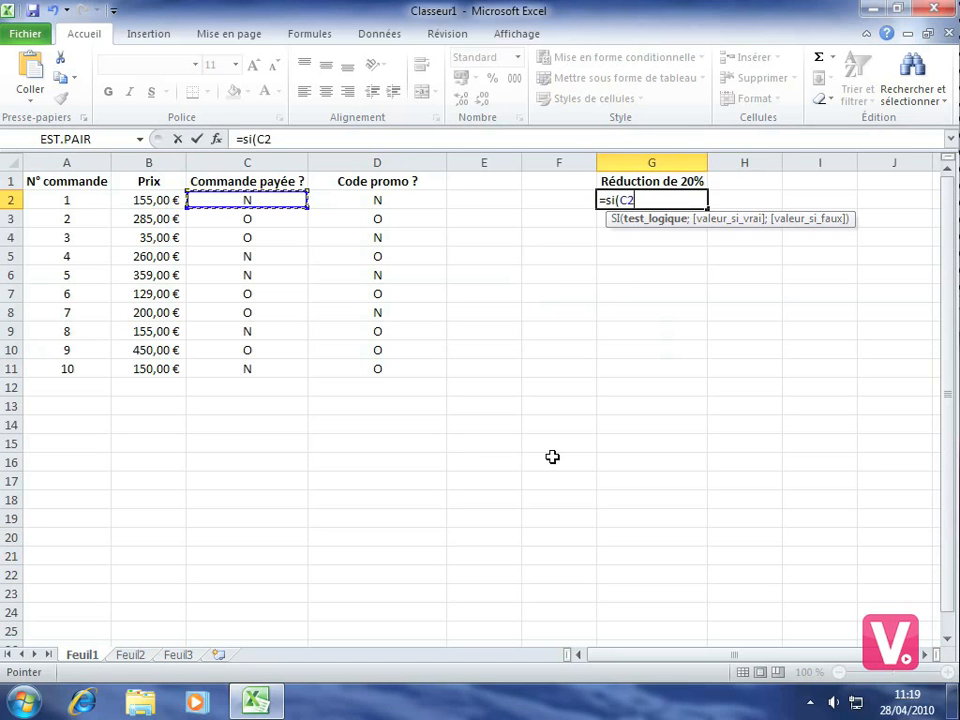
type("=")
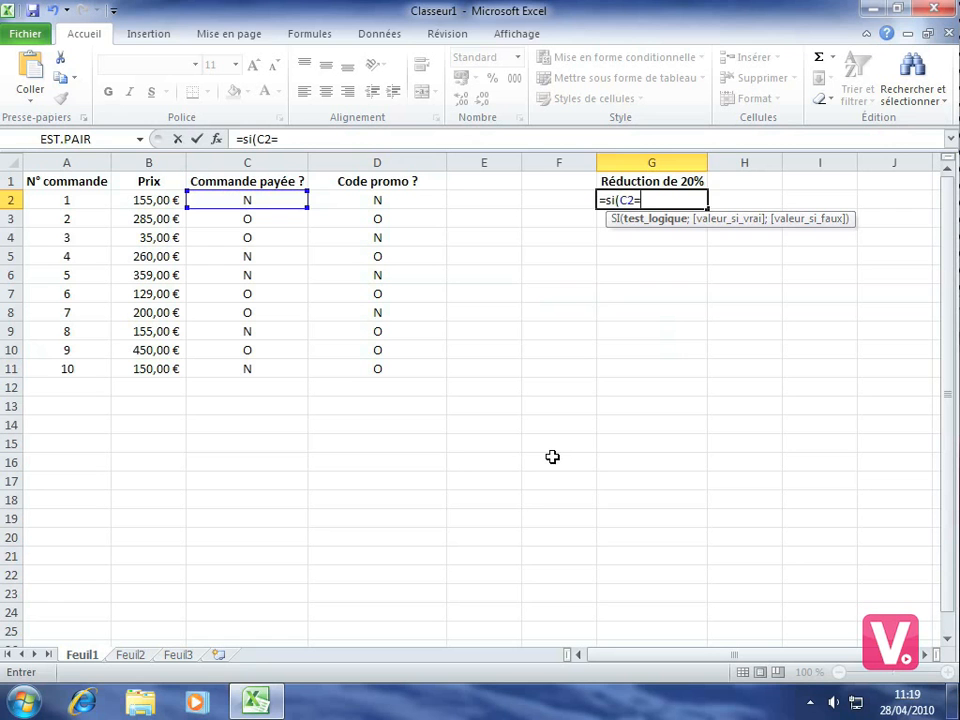
type("\"O\"")
type(";")
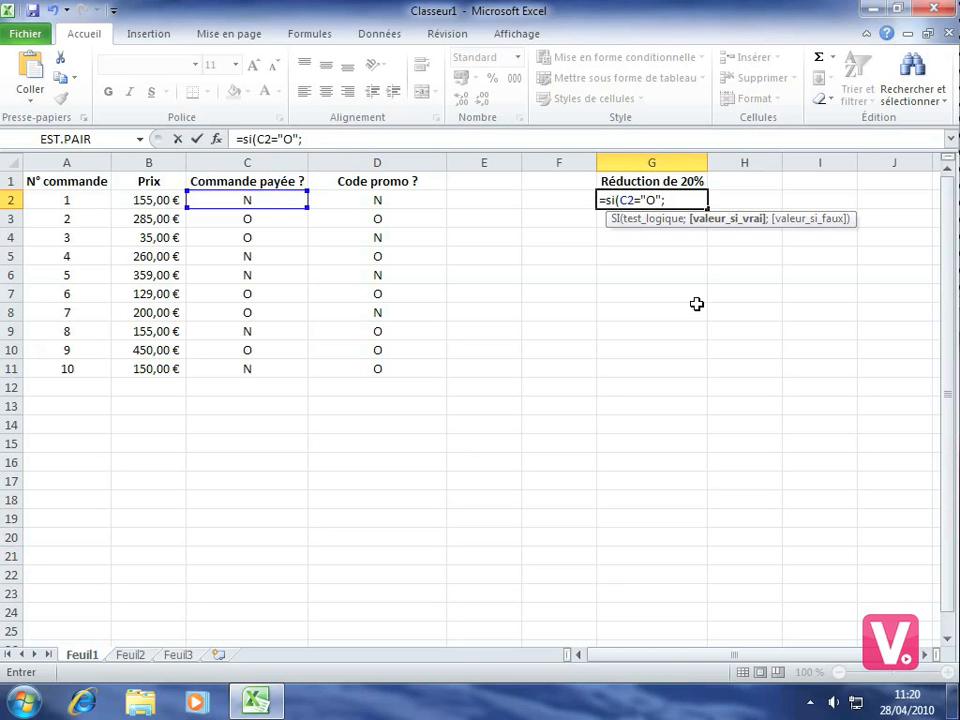
type("\"Oui\";")
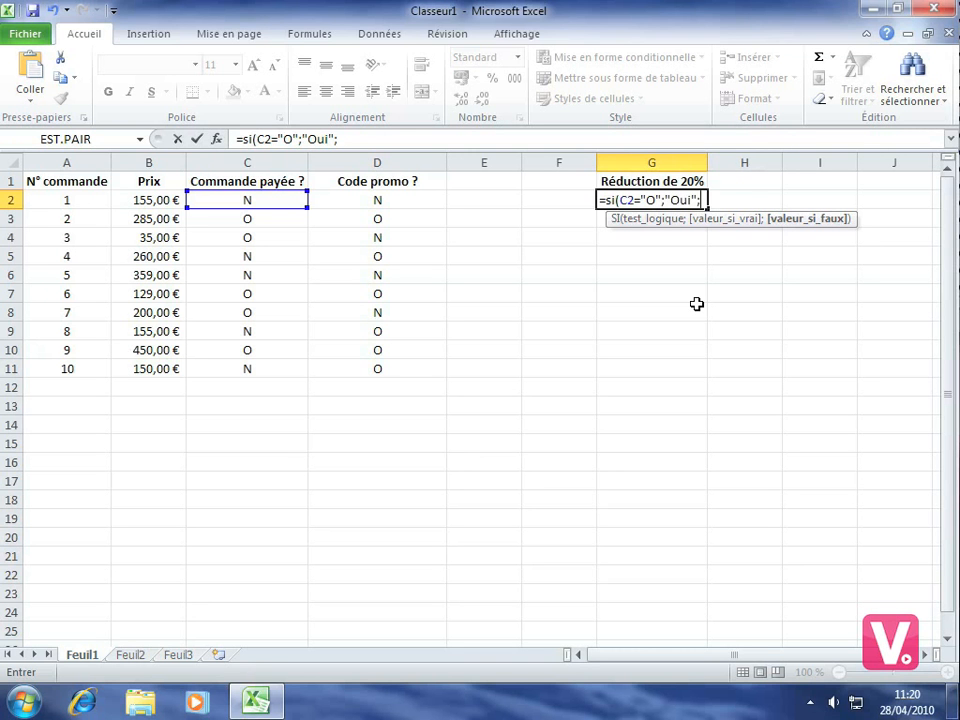
type("\"Non\")")
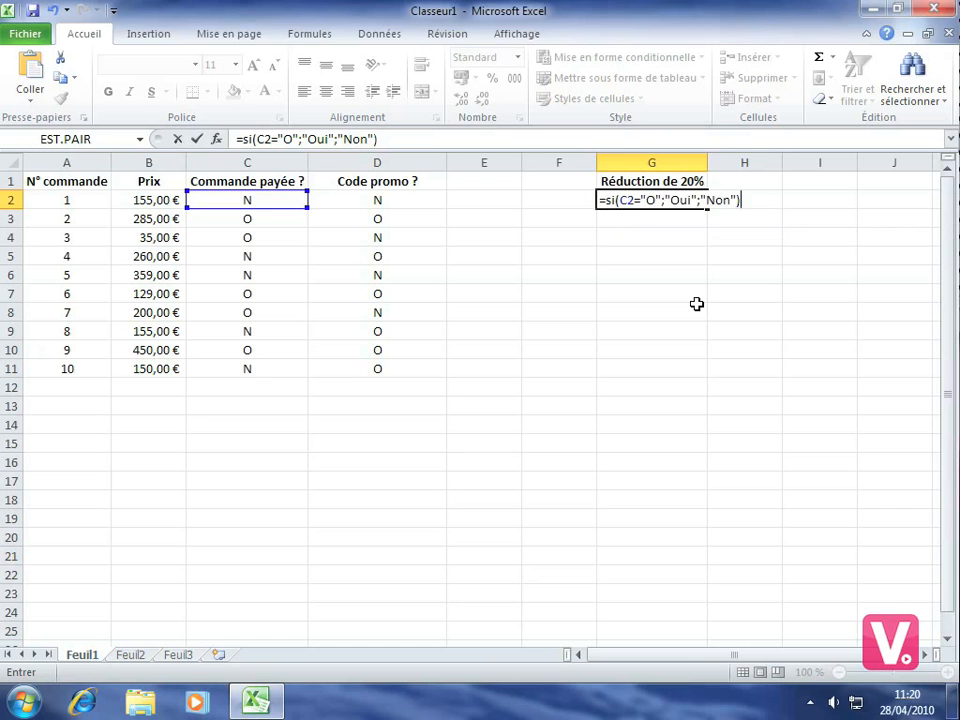
key("Return")
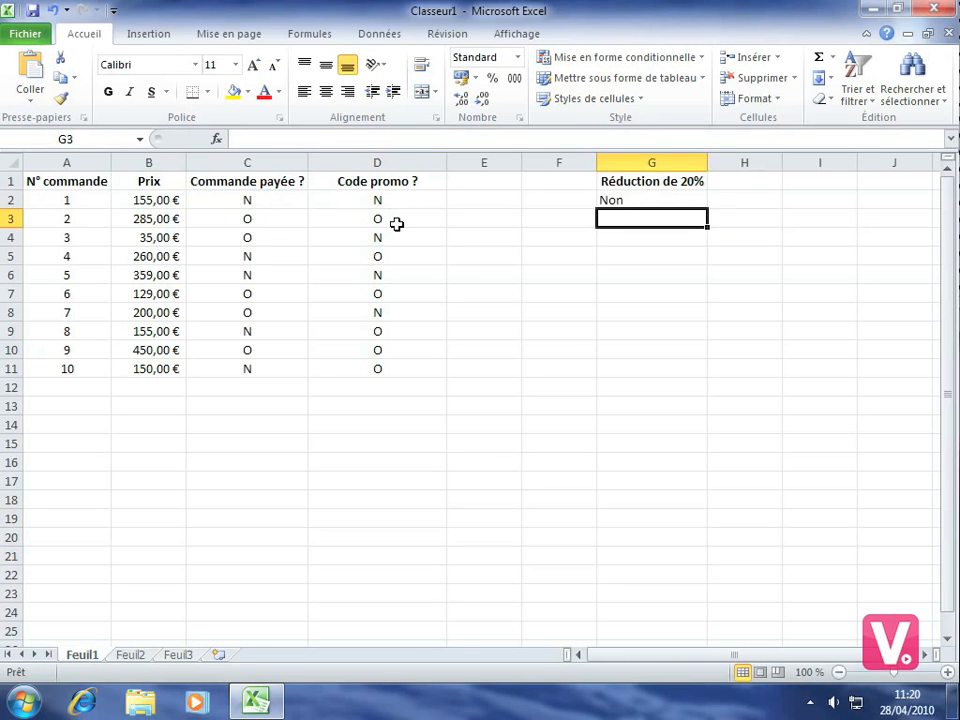
Copy the paid-order formula from G2 down through G11 and check the copied formula in G3
left_click(646, 200)
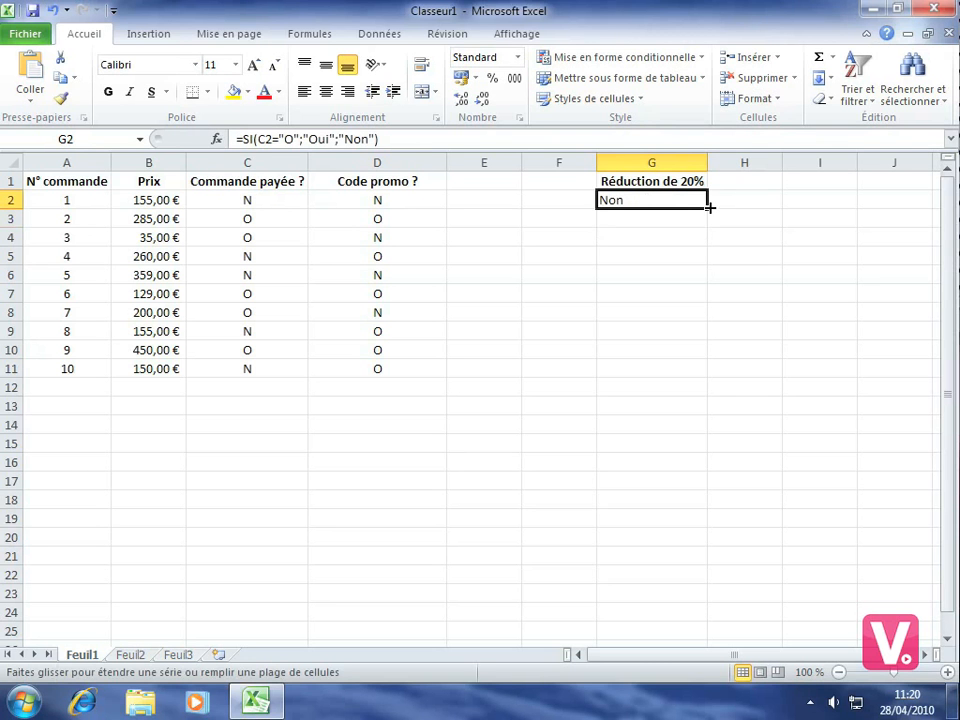
left_click_drag(709, 207, 702, 373)
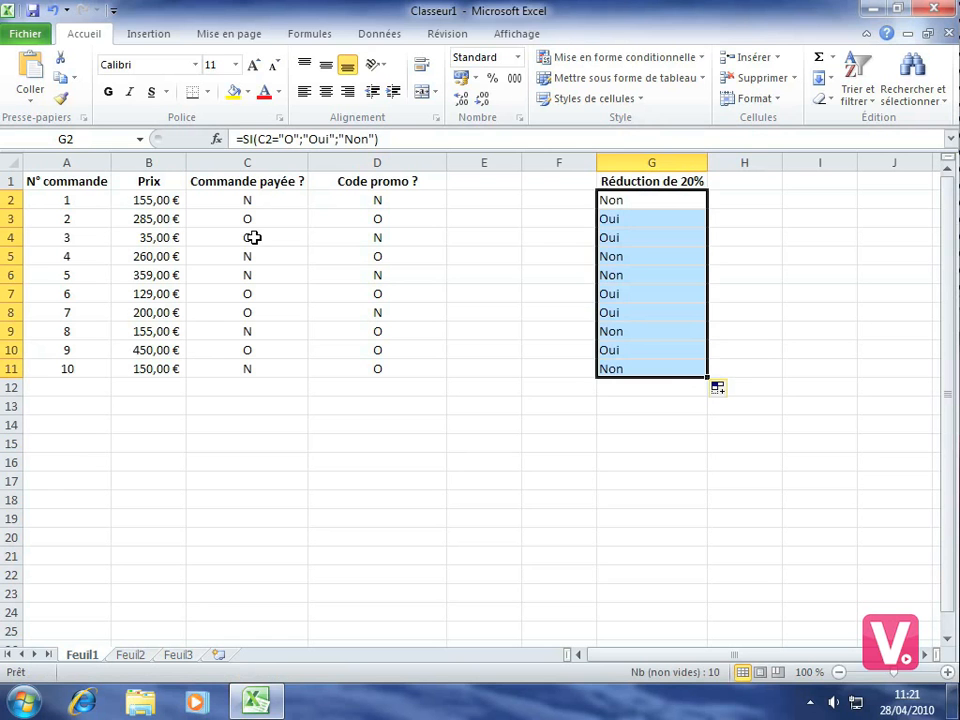
left_click(620, 218)
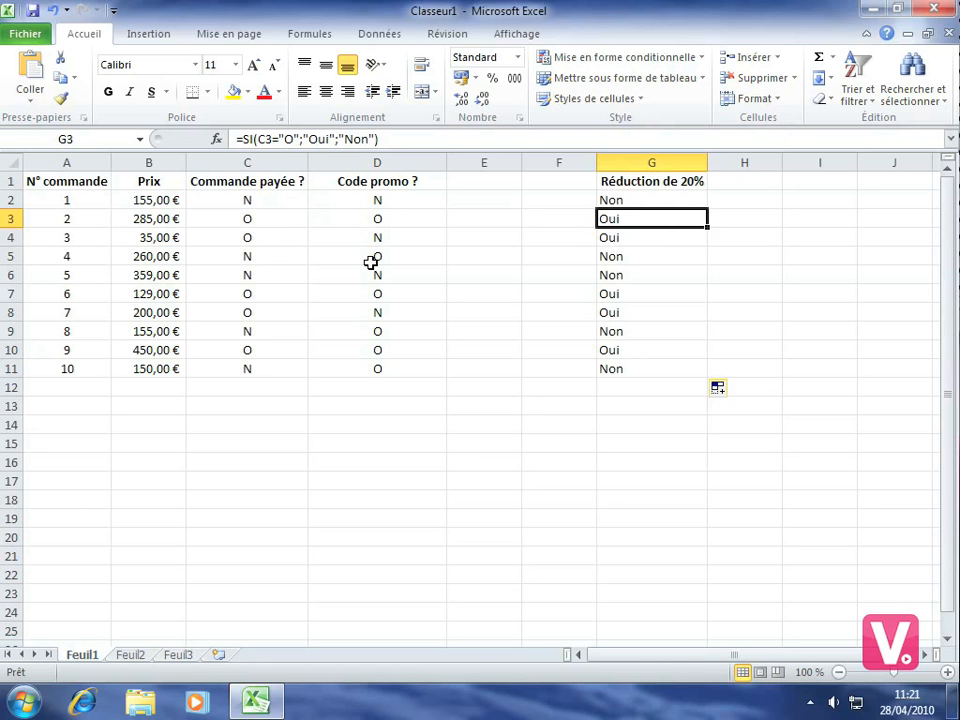
Add the promo code condition *ET(D2="O") to the logical test of the G2 formula, after C2="O"
left_click(627, 200)
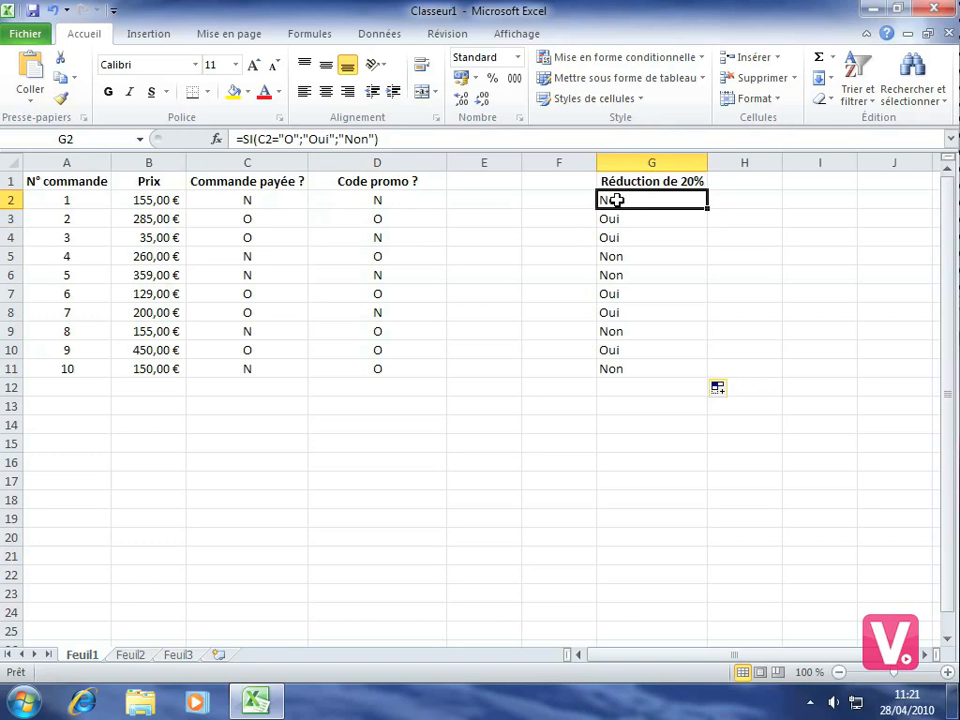
left_click(299, 139)
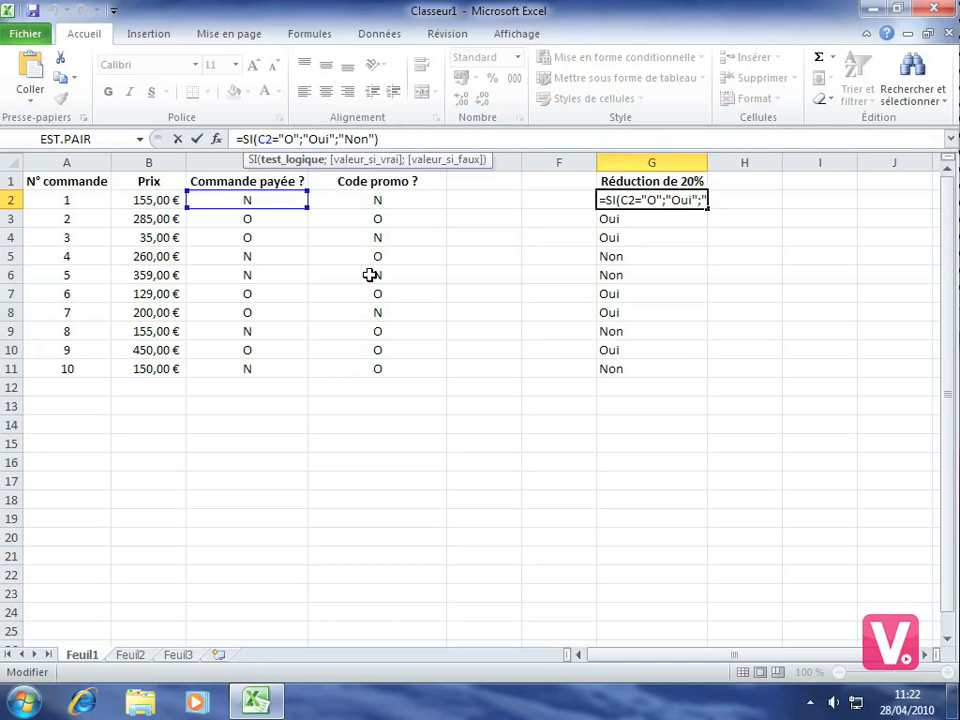
type("*")
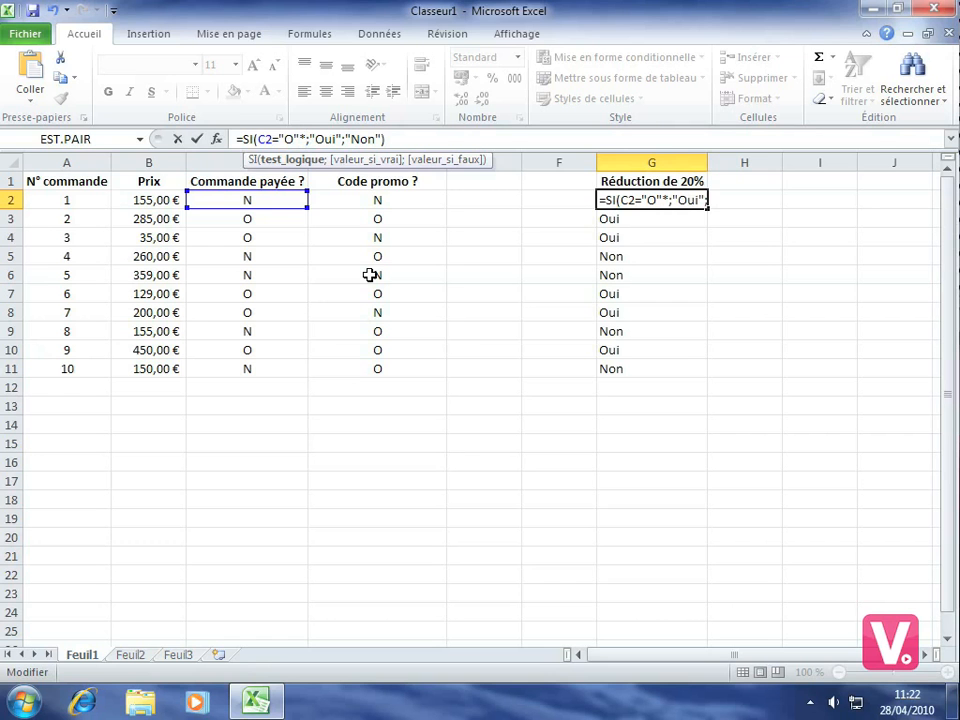
type("ET")
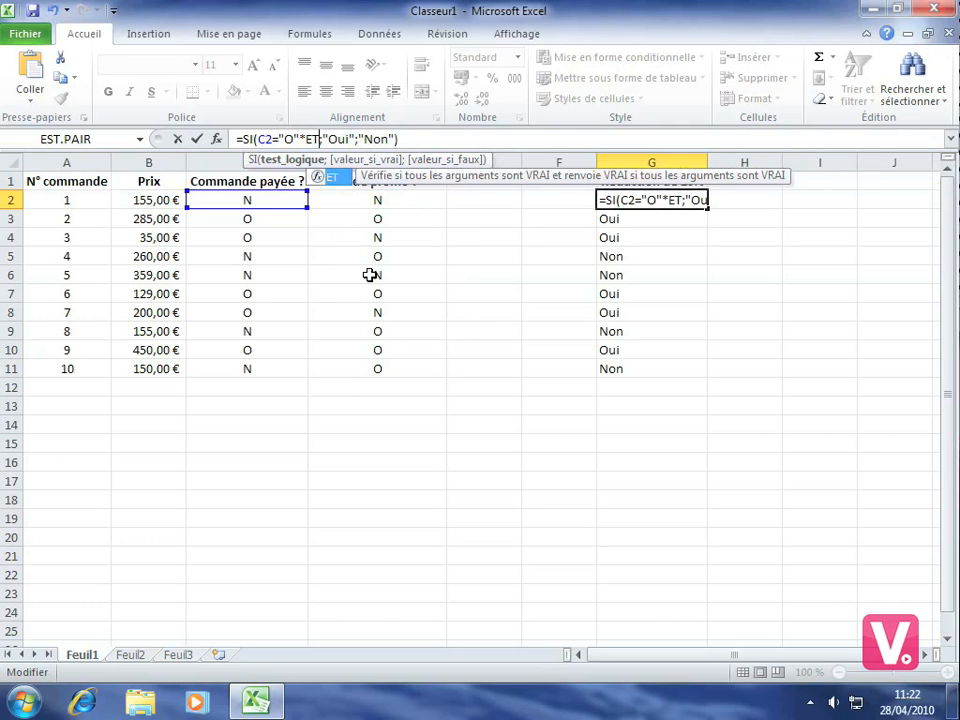
type("(")
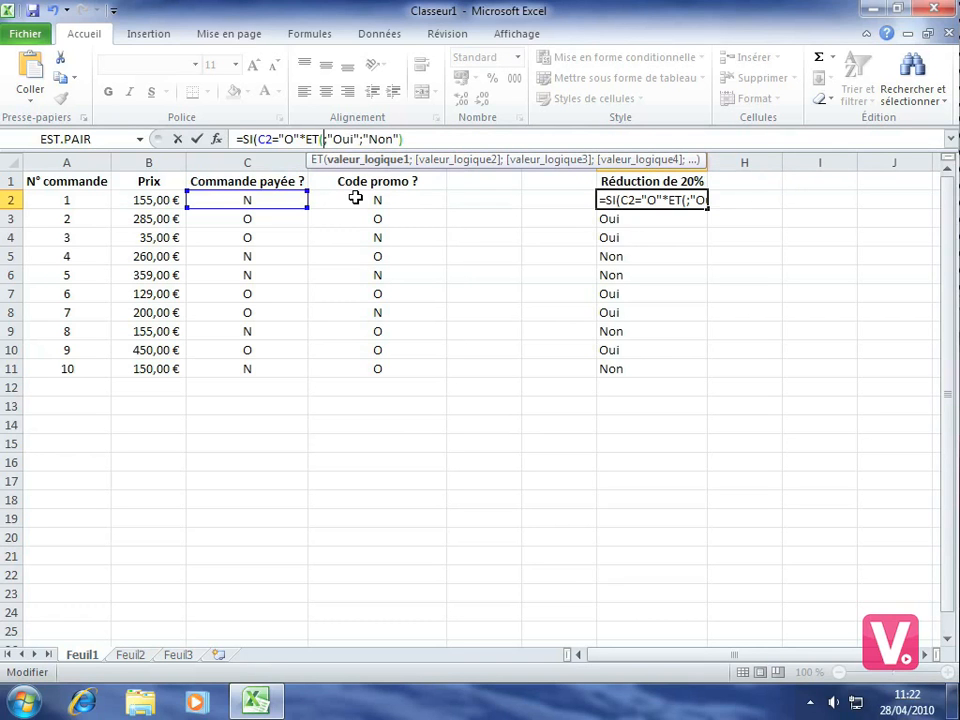
left_click(355, 198)
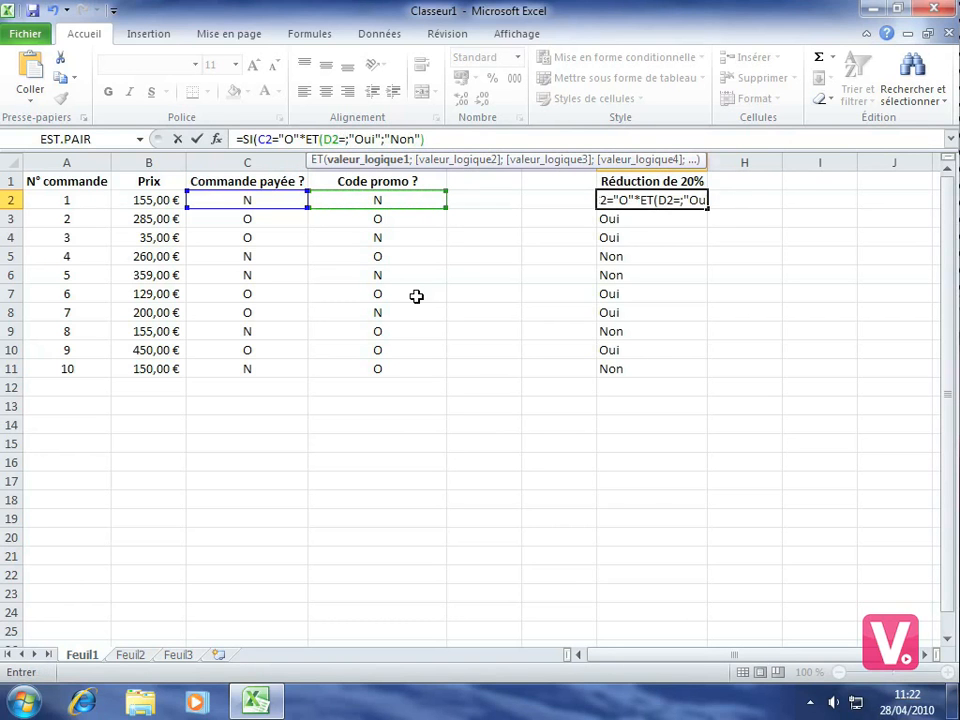
type("\"")
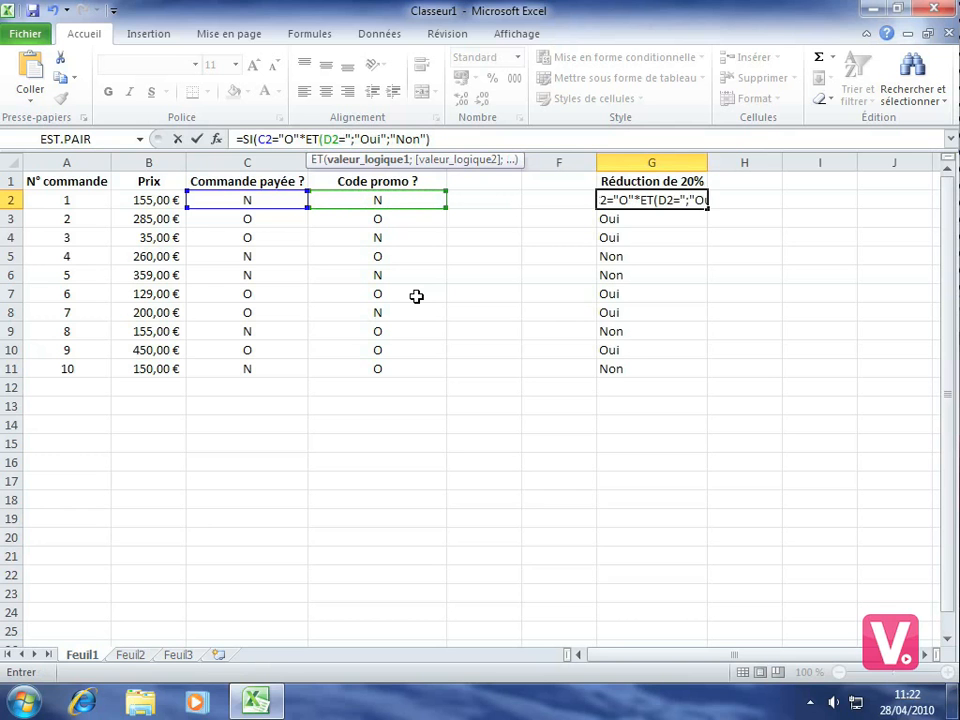
type("O")
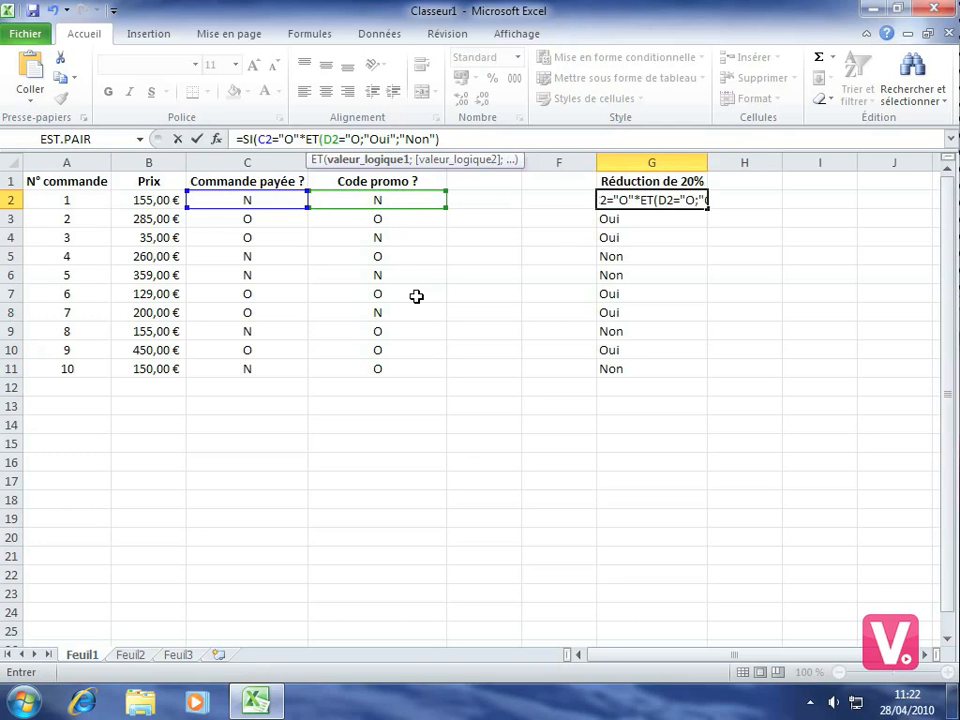
type(";")
type("\")")
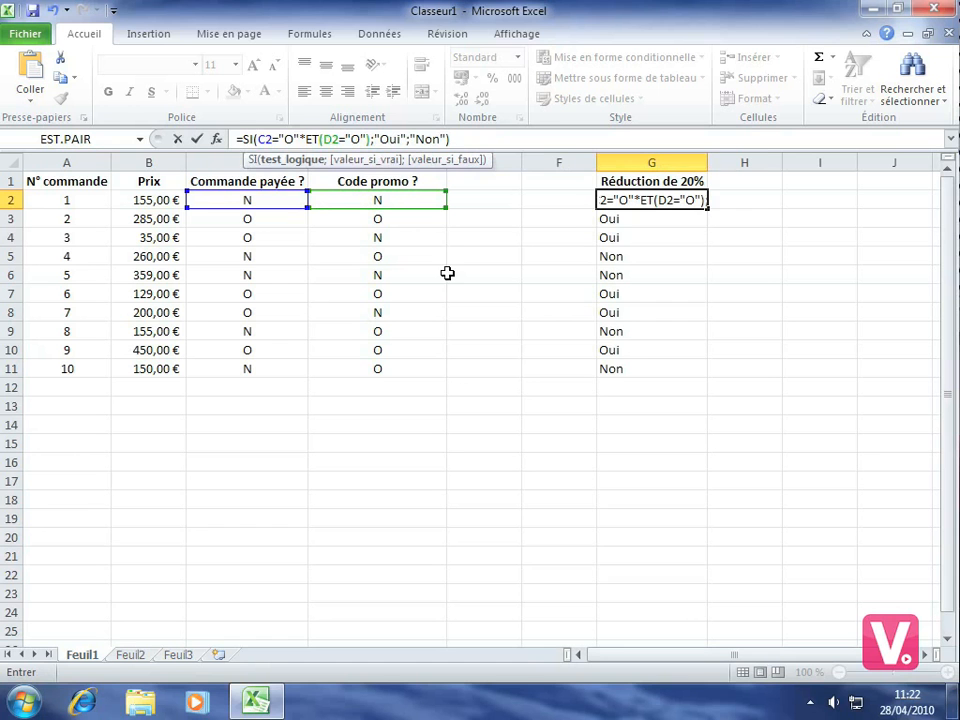
Enclose the C2="O" condition in parentheses so G2 contains =SI((C2="O")*ET(D2="O");"Oui";"Non")
left_click(346, 139)
left_click(258, 139)
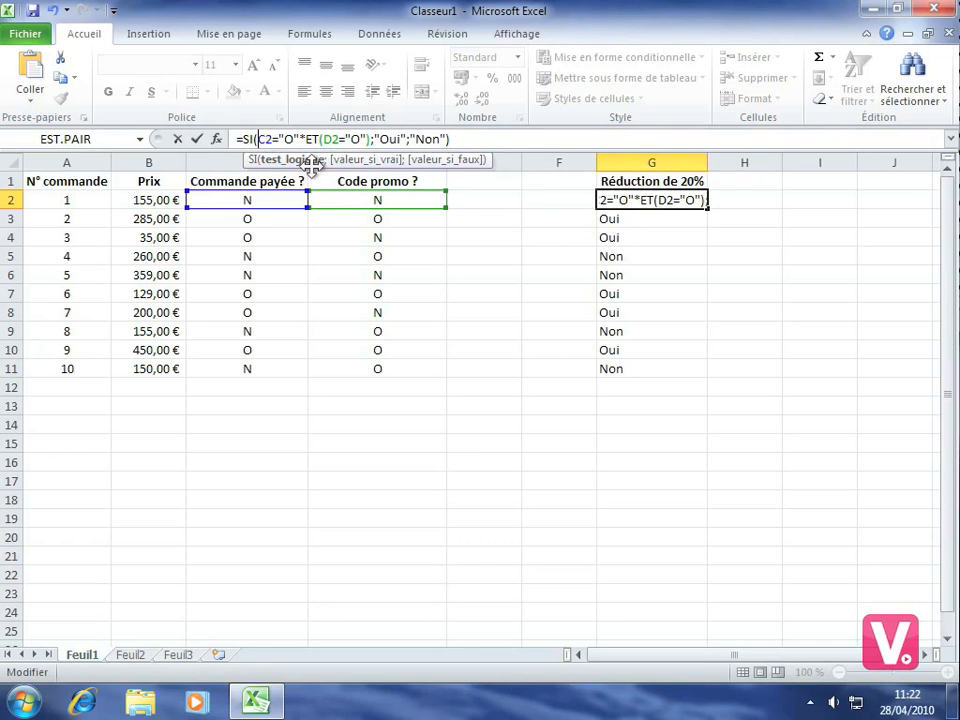
type("(")
left_click(305, 139)
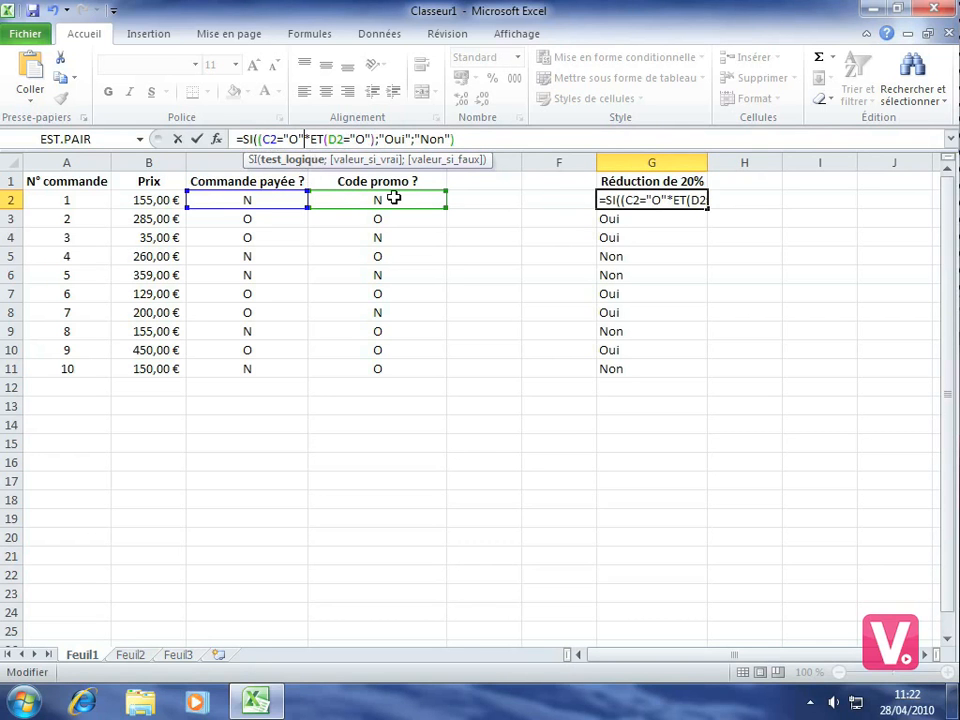
type(")")
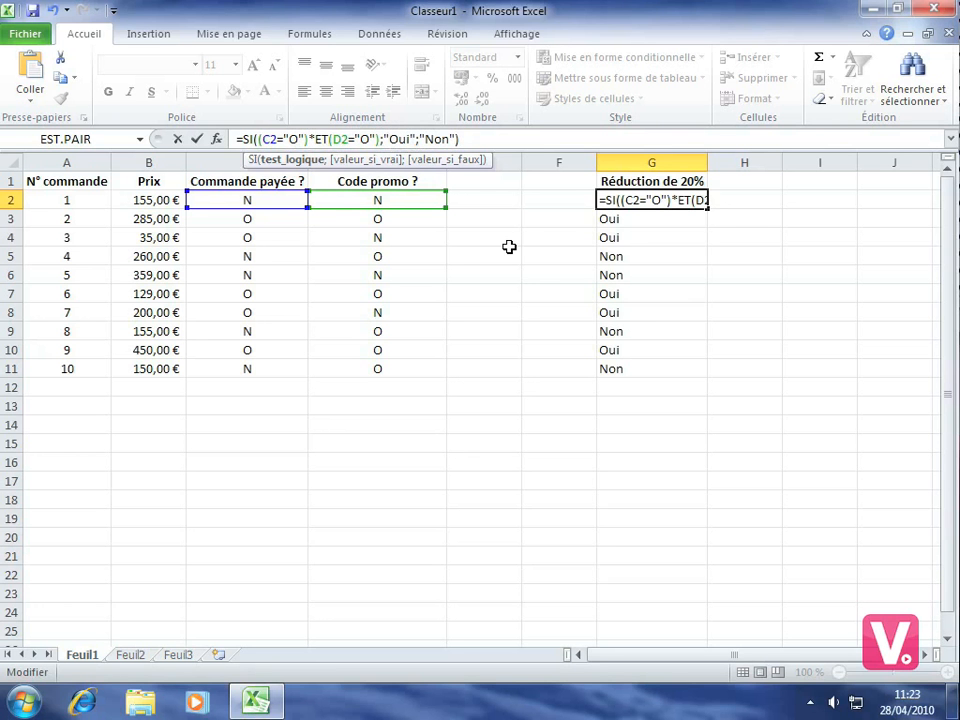
key("Return")
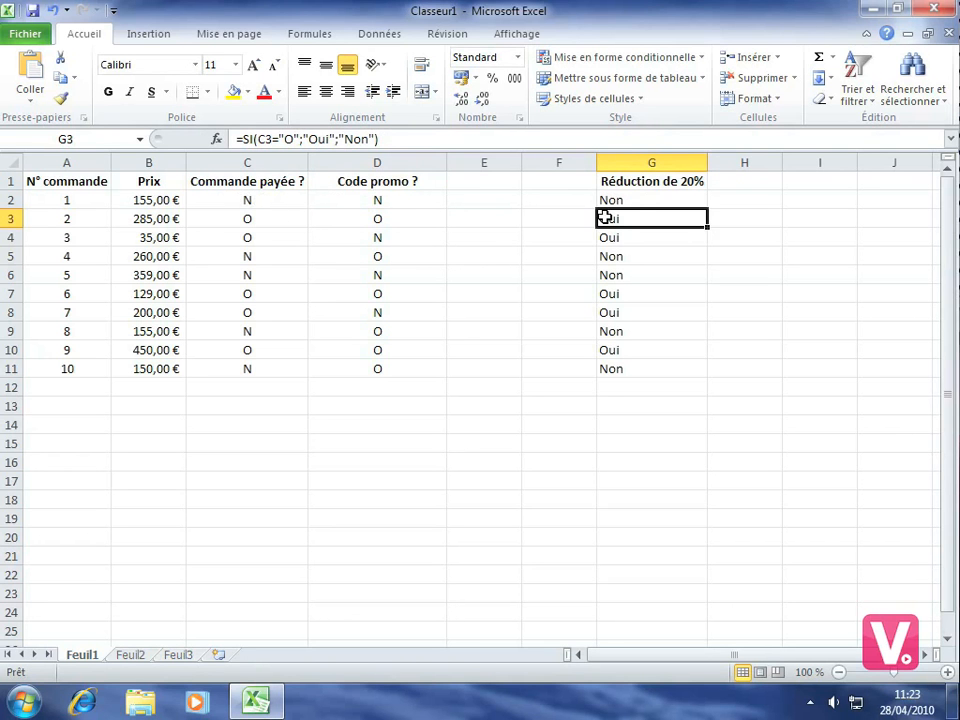
Fill the two-condition formula from G2 down to G11 and check the copies in G3 and G4
left_click(665, 202)
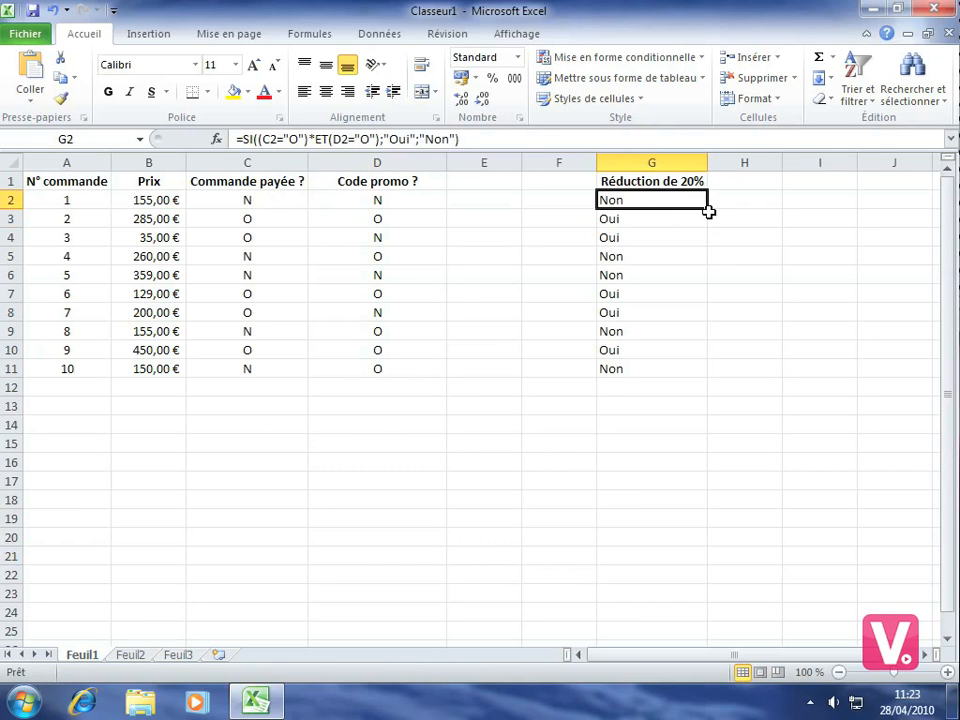
left_click_drag(709, 209, 704, 371)
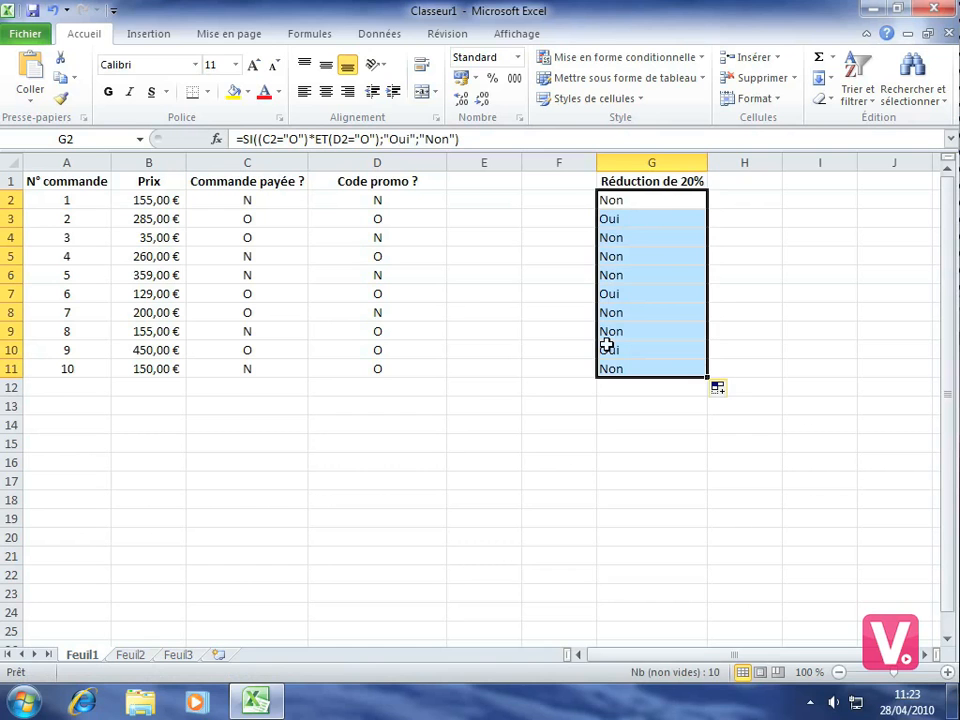
left_click(639, 216)
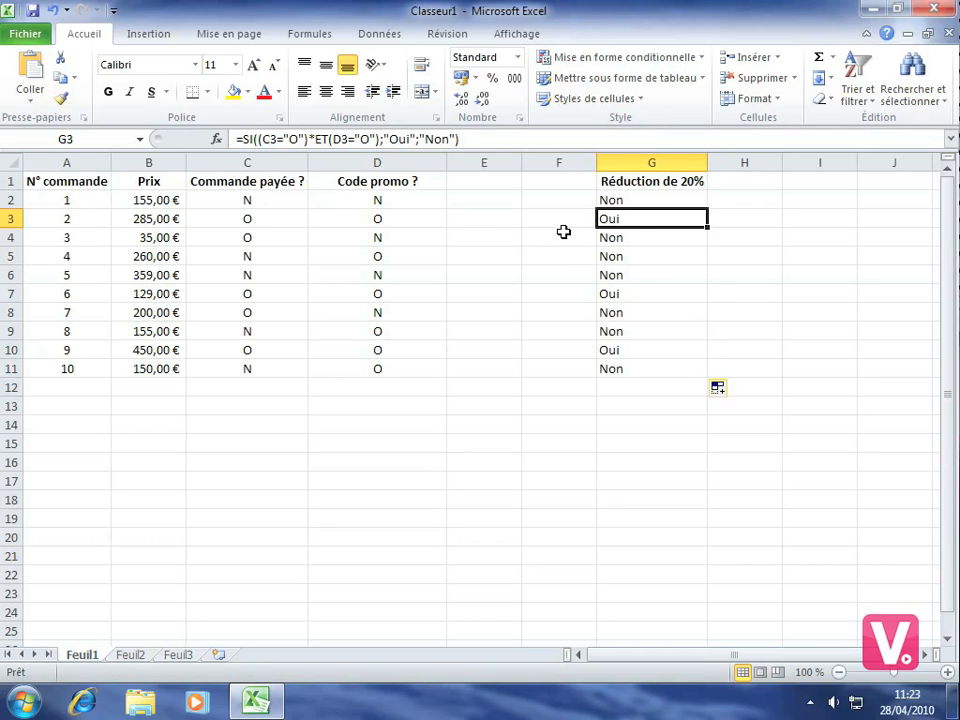
left_click(638, 239)
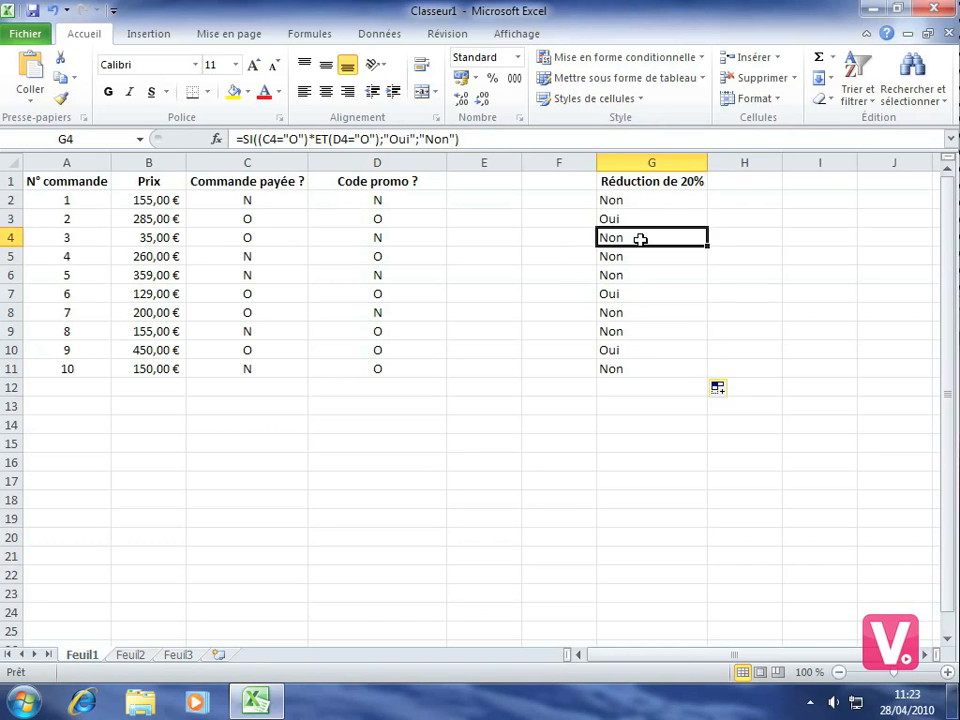